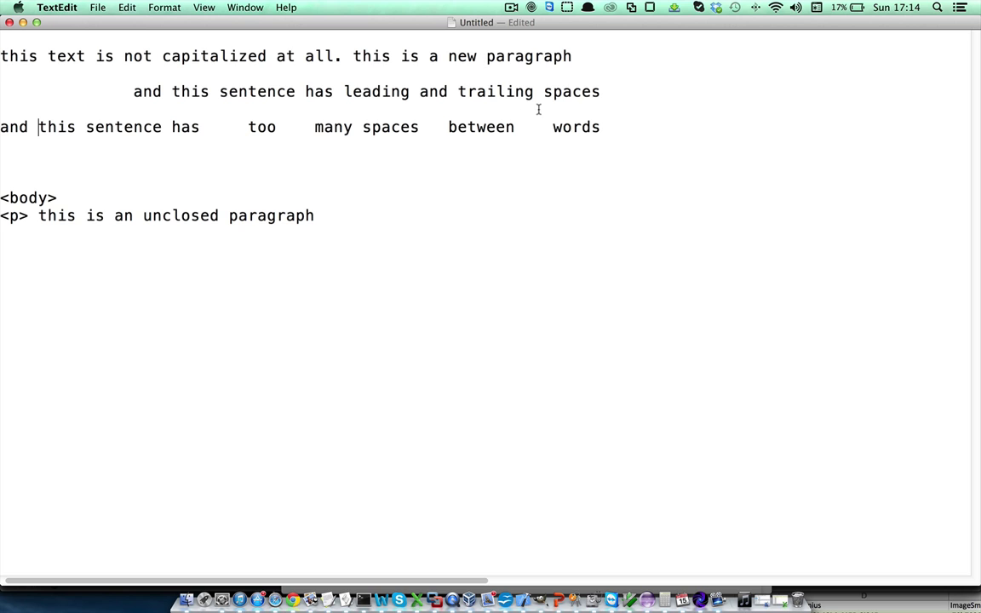
Step: Examine the three sample sentences for capitalization, leading and trailing spaces, and spacing between words
{"action": "left_click_drag", "start_coordinate": [603, 128], "coordinate": [3, 59]}
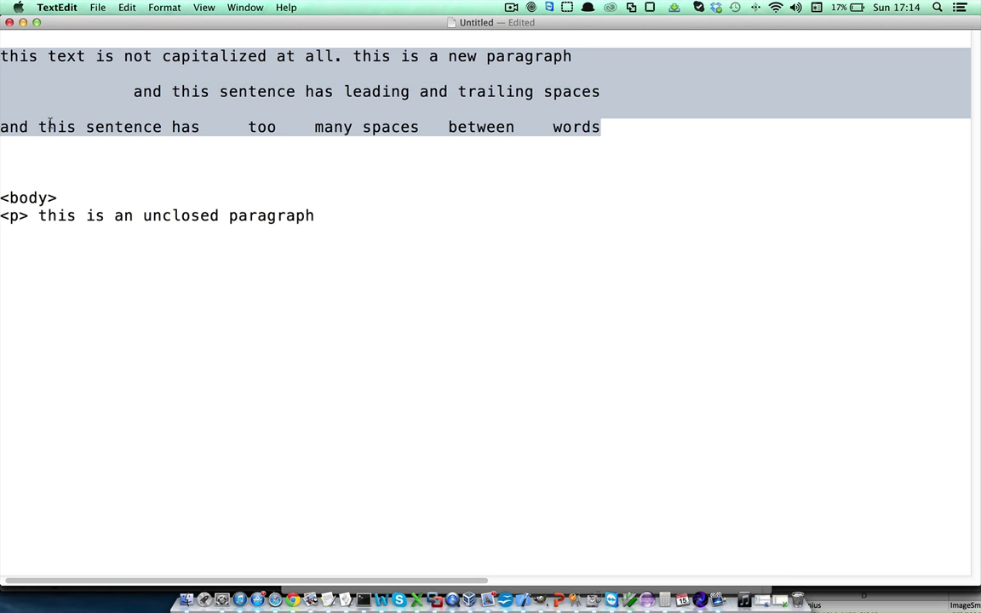
{"action": "left_click", "coordinate": [32, 56]}
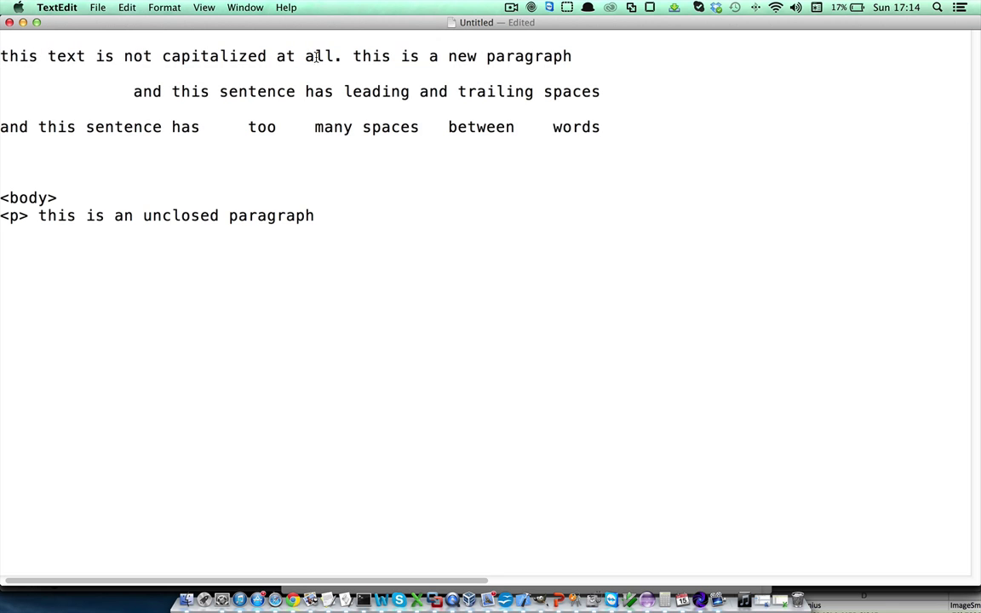
{"action": "left_click_drag", "start_coordinate": [134, 91], "coordinate": [0, 89]}
{"action": "left_click_drag", "start_coordinate": [611, 89], "coordinate": [686, 92]}
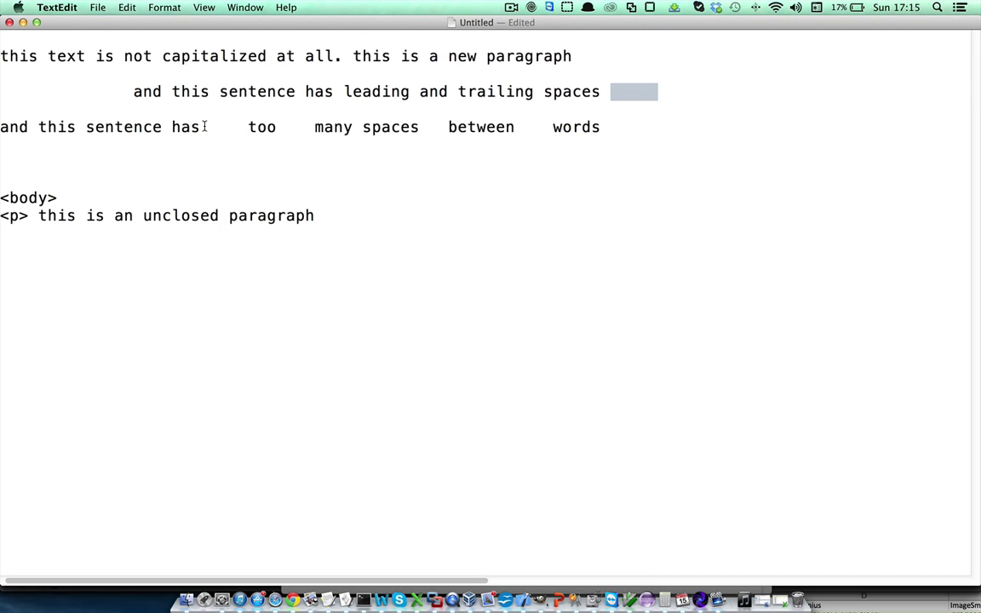
{"action": "left_click_drag", "start_coordinate": [201, 127], "coordinate": [253, 127]}
{"action": "left_click", "coordinate": [287, 127]}
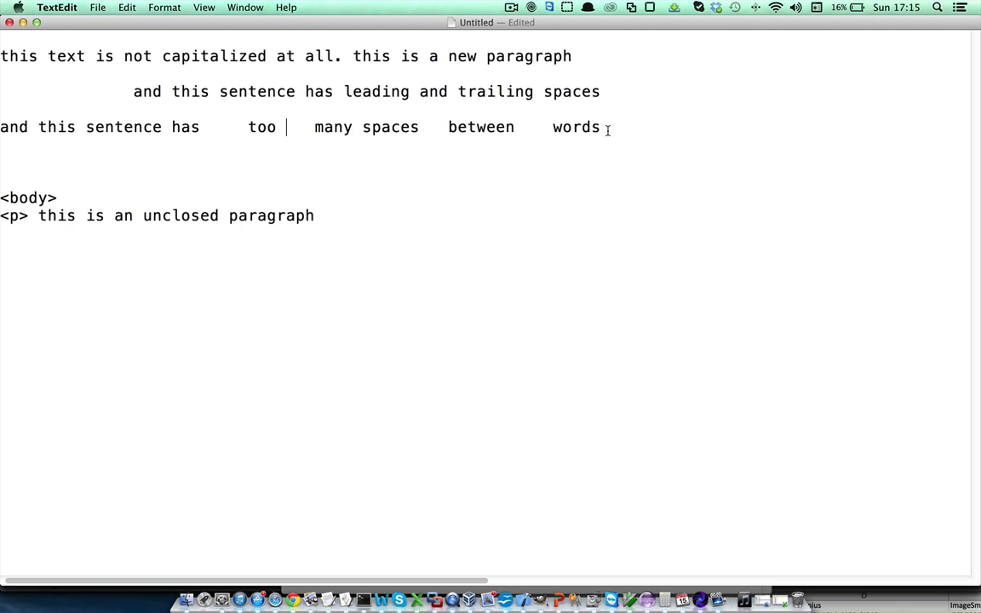
{"action": "left_click_drag", "start_coordinate": [607, 128], "coordinate": [1, 50]}
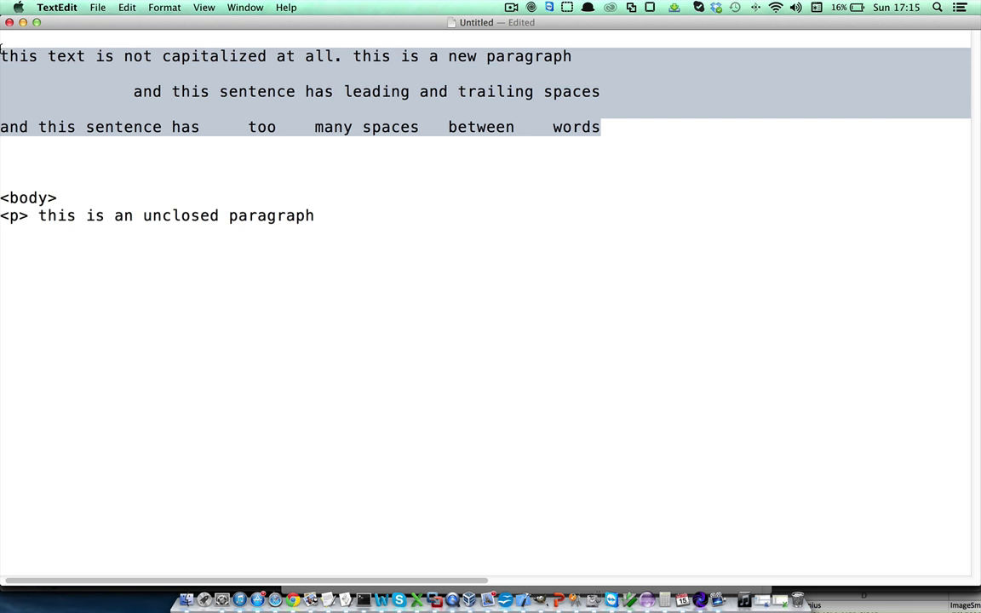
{"action": "left_click", "coordinate": [130, 66]}
Step: Apply the Caps for Sentences action of the Vortex in-app edition service to the three sample sentences
{"action": "left_click_drag", "start_coordinate": [603, 127], "coordinate": [2, 53]}
{"action": "right_click", "coordinate": [79, 60]}
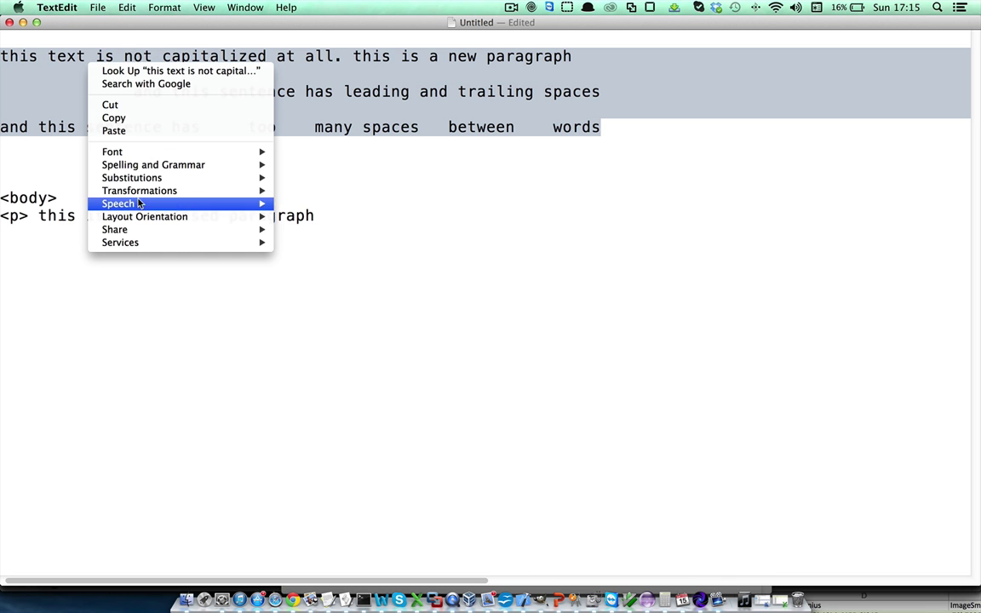
{"action": "mouse_move", "coordinate": [127, 243]}
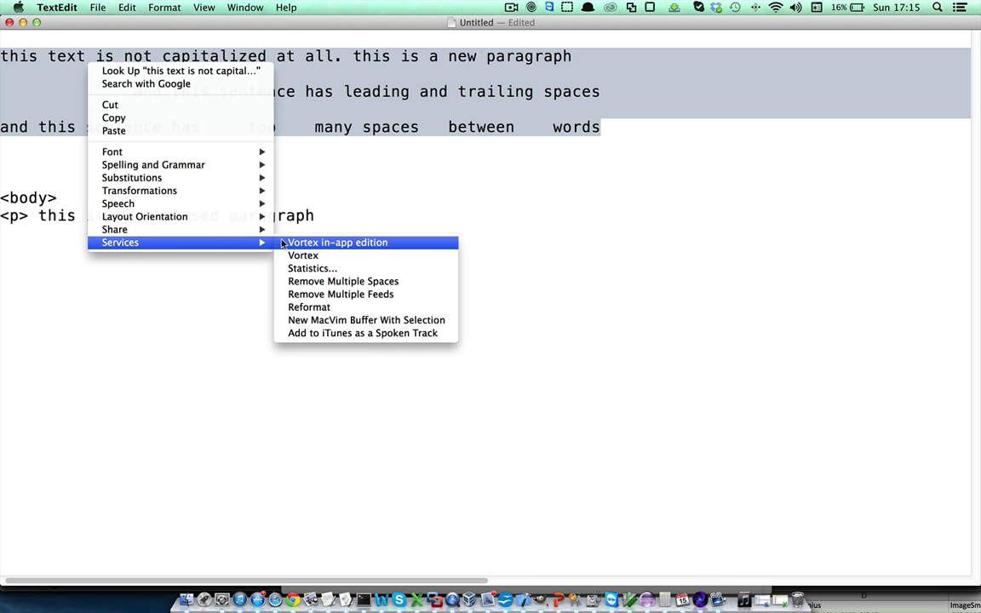
{"action": "left_click", "coordinate": [361, 245]}
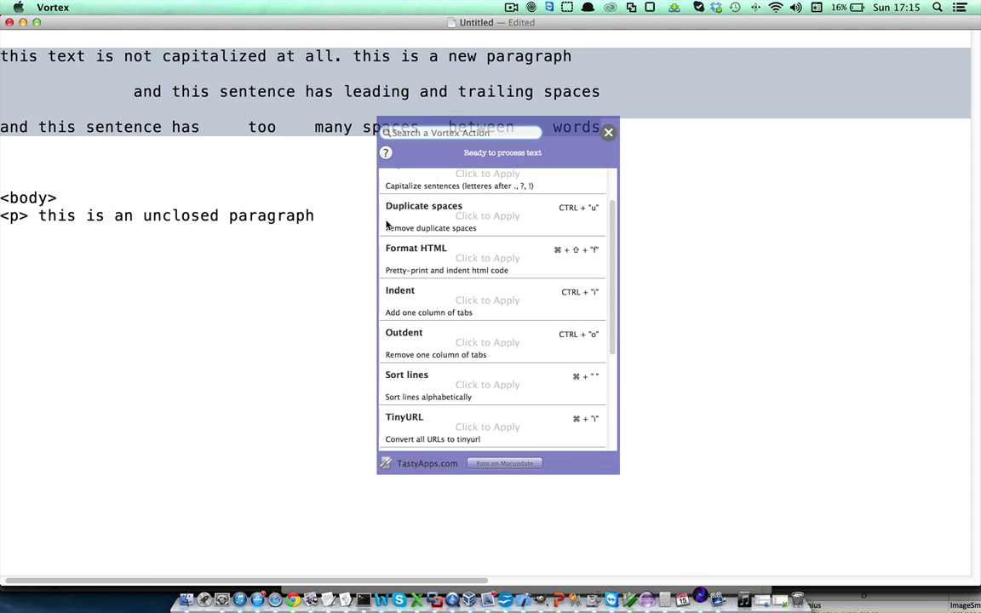
{"action": "scroll", "coordinate": [460, 228], "scroll_direction": "up", "scroll_amount": 2}
{"action": "scroll", "coordinate": [460, 230], "scroll_direction": "up", "scroll_amount": 1}
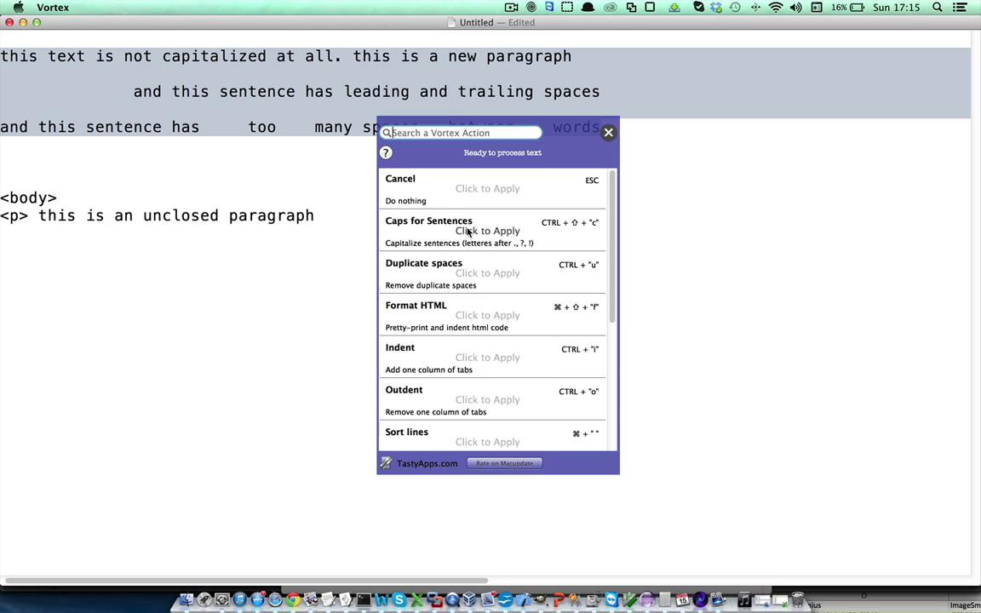
{"action": "scroll", "coordinate": [459, 229], "scroll_direction": "down", "scroll_amount": 3}
{"action": "scroll", "coordinate": [466, 232], "scroll_direction": "down", "scroll_amount": 3}
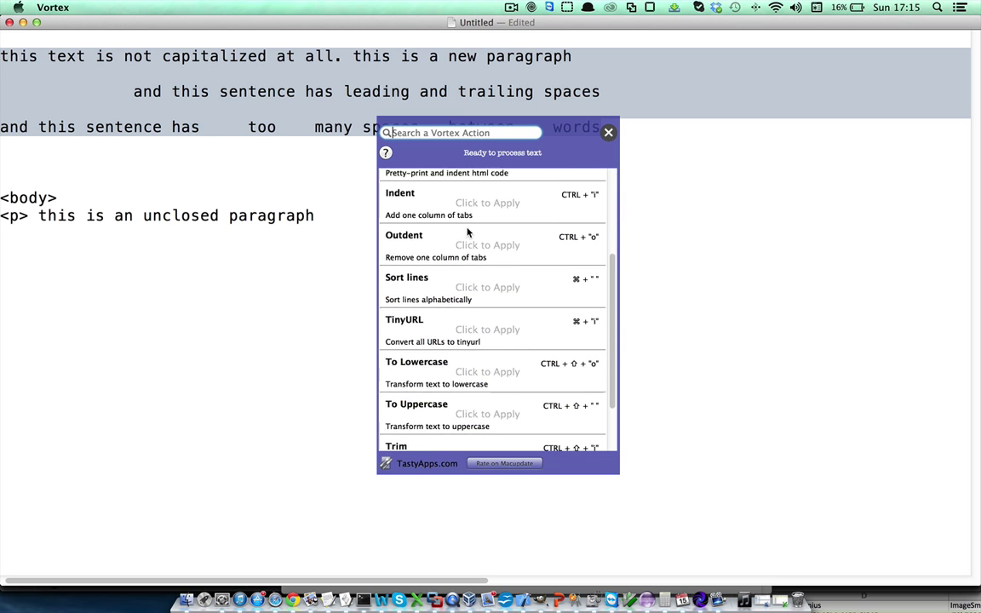
{"action": "scroll", "coordinate": [466, 232], "scroll_direction": "up", "scroll_amount": 4}
{"action": "scroll", "coordinate": [467, 232], "scroll_direction": "up", "scroll_amount": 1}
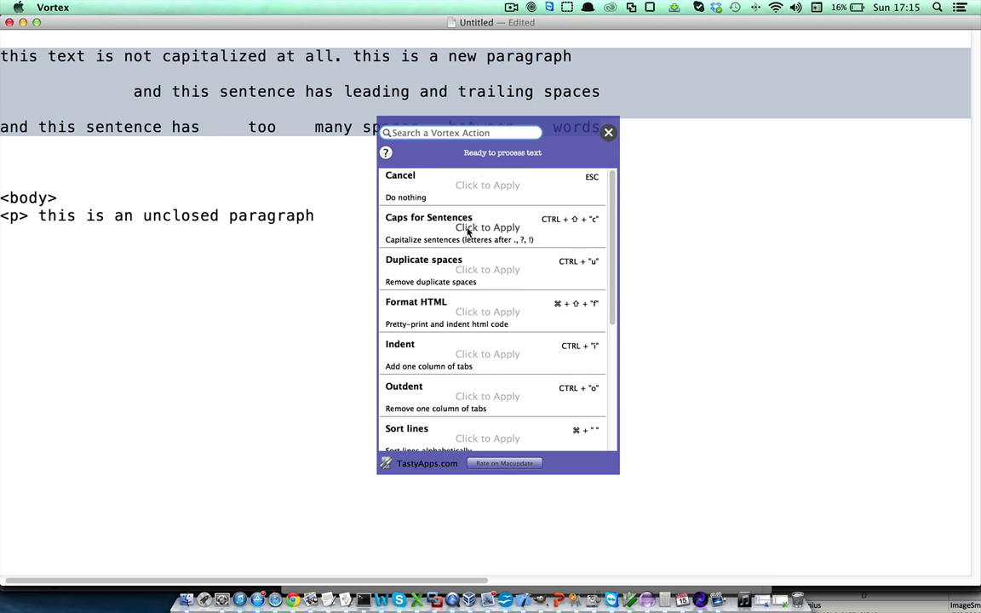
{"action": "scroll", "coordinate": [467, 232], "scroll_direction": "down", "scroll_amount": 1}
{"action": "scroll", "coordinate": [466, 231], "scroll_direction": "up", "scroll_amount": 1}
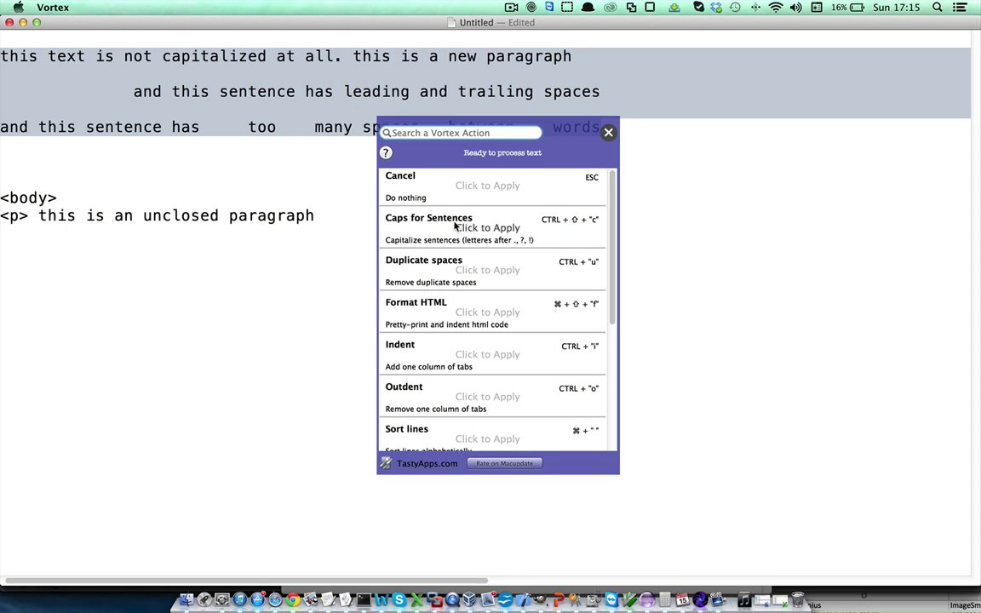
{"action": "left_click", "coordinate": [455, 225]}
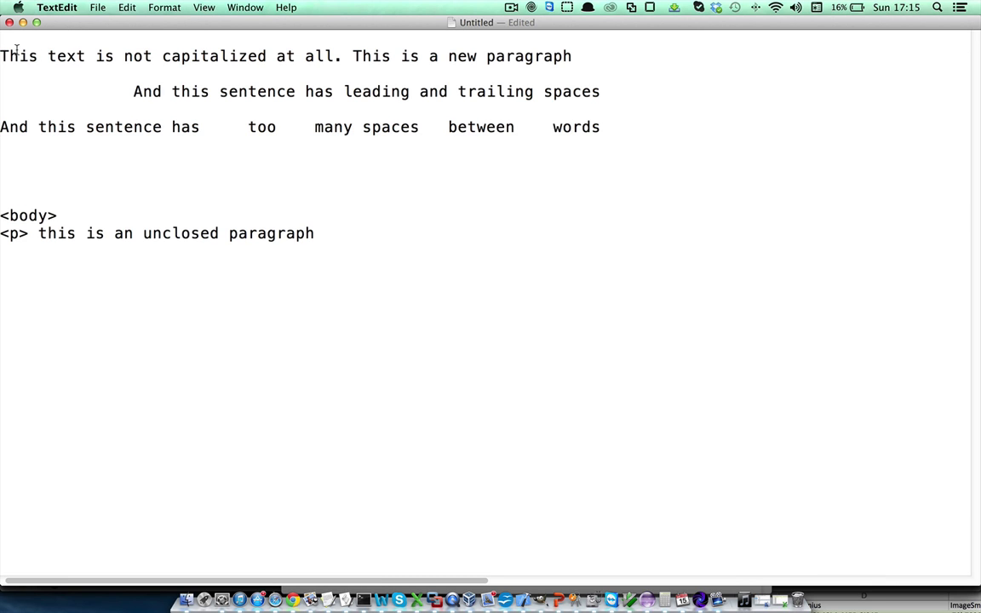
Step: Examine the sentence beginnings and the spaces before and after the second sentence
{"action": "left_click_drag", "start_coordinate": [6, 56], "coordinate": [1, 56]}
{"action": "left_click_drag", "start_coordinate": [350, 56], "coordinate": [336, 57]}
{"action": "left_click", "coordinate": [130, 92]}
{"action": "left_click_drag", "start_coordinate": [624, 125], "coordinate": [3, 52]}
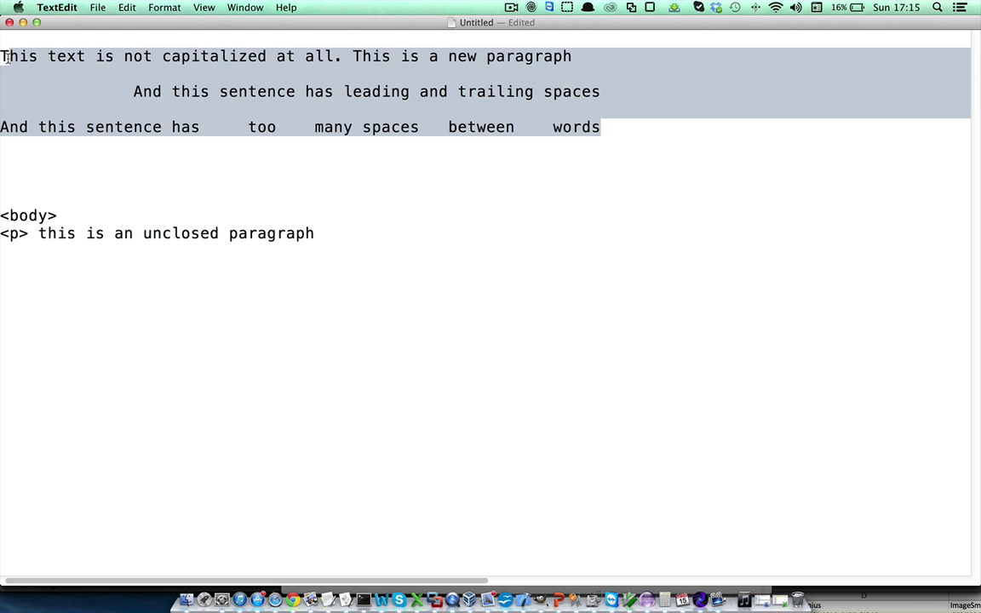
{"action": "left_click", "coordinate": [83, 71]}
{"action": "double_click", "coordinate": [647, 91]}
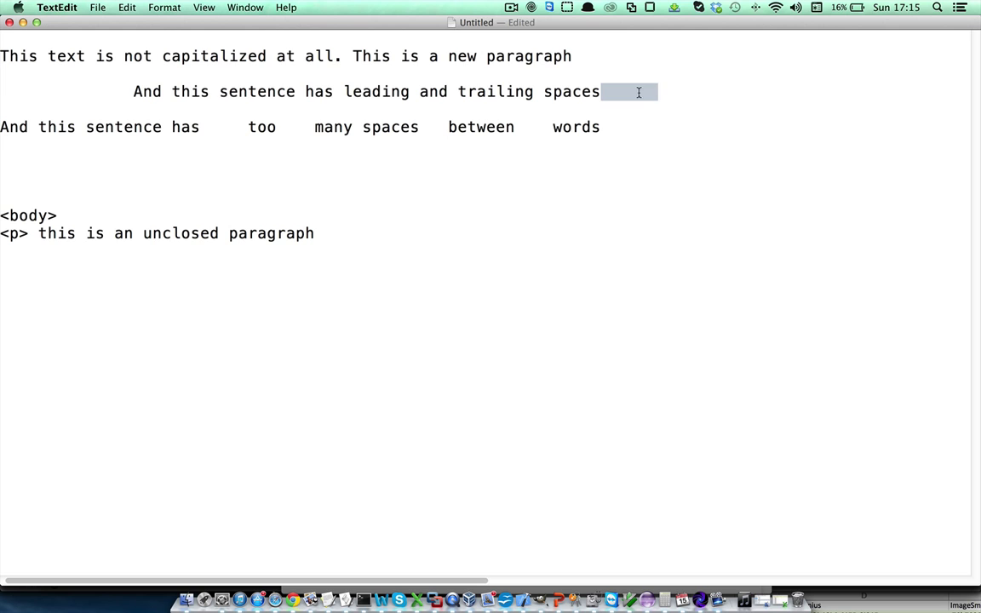
{"action": "double_click", "coordinate": [89, 93]}
Step: Remove leading and trailing spaces from the three sentences with the Trim action of Vortex in-app edition
{"action": "left_click_drag", "start_coordinate": [601, 127], "coordinate": [2, 52]}
{"action": "right_click", "coordinate": [143, 91]}
{"action": "mouse_move", "coordinate": [236, 270]}
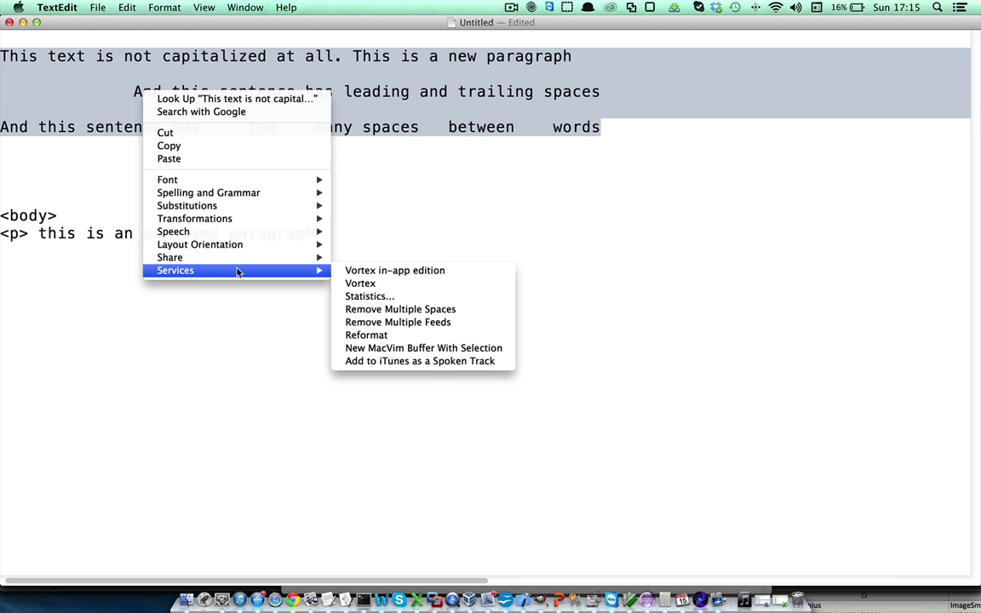
{"action": "left_click", "coordinate": [379, 272]}
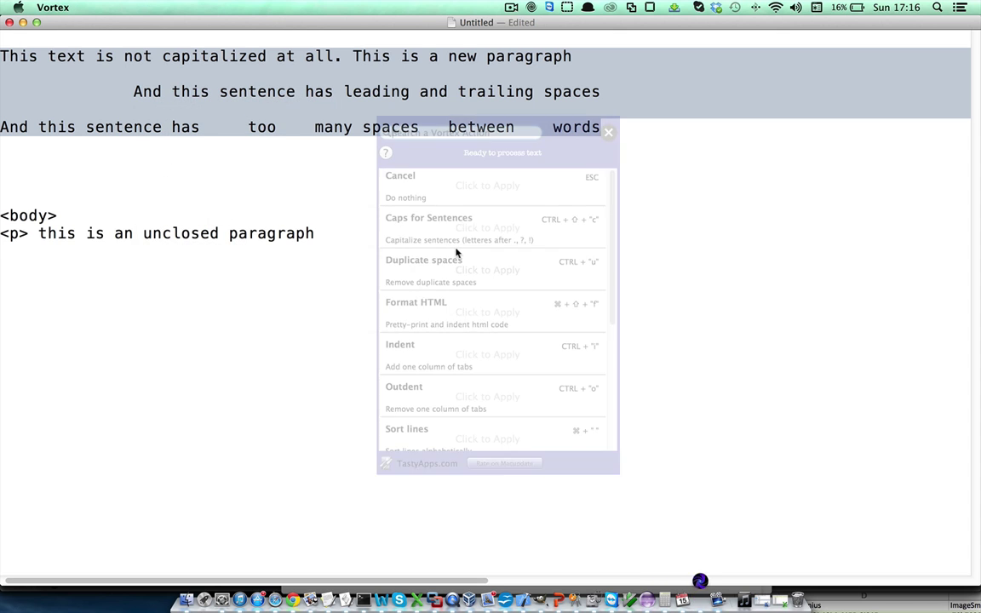
{"action": "scroll", "coordinate": [458, 252], "scroll_direction": "down", "scroll_amount": 2}
{"action": "scroll", "coordinate": [458, 252], "scroll_direction": "down", "scroll_amount": 6}
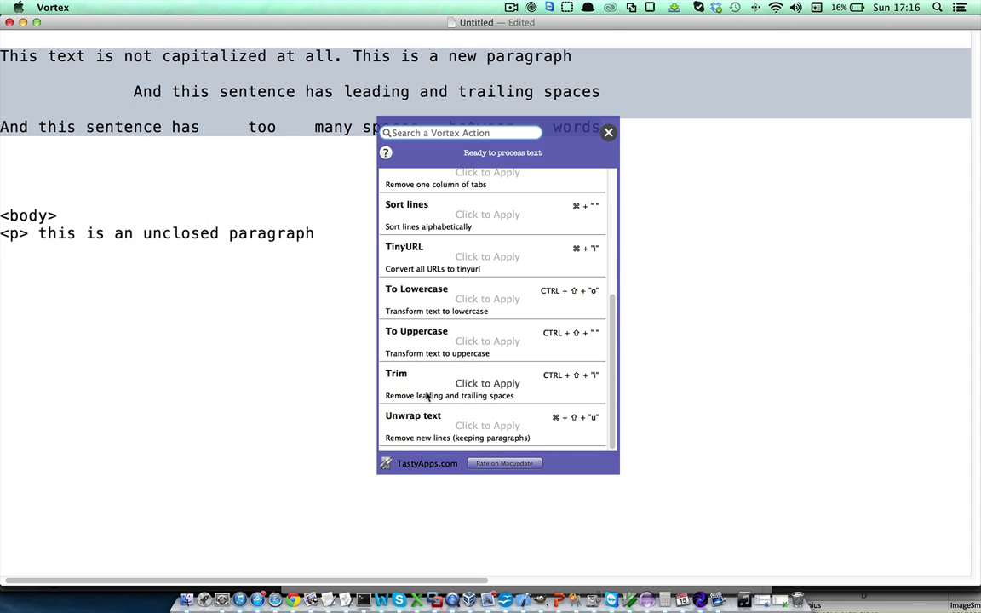
{"action": "left_click", "coordinate": [477, 384]}
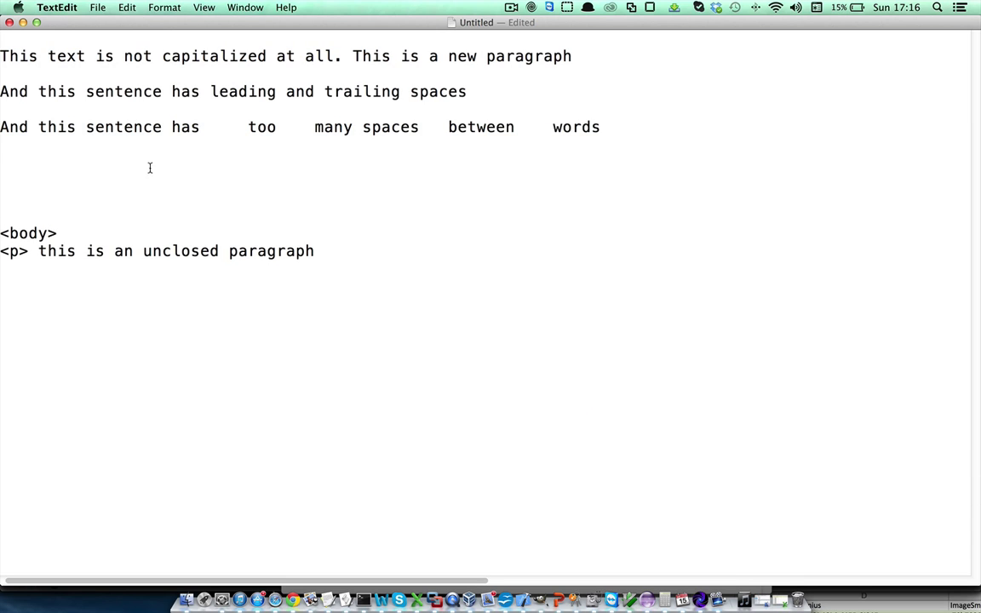
Step: Remove the repeated spaces between words in the three sentences with the Duplicate spaces action of Vortex in-app edition
{"action": "left_click_drag", "start_coordinate": [204, 128], "coordinate": [257, 132]}
{"action": "left_click", "coordinate": [251, 130]}
{"action": "left_click_drag", "start_coordinate": [609, 127], "coordinate": [3, 57]}
{"action": "right_click", "coordinate": [152, 78]}
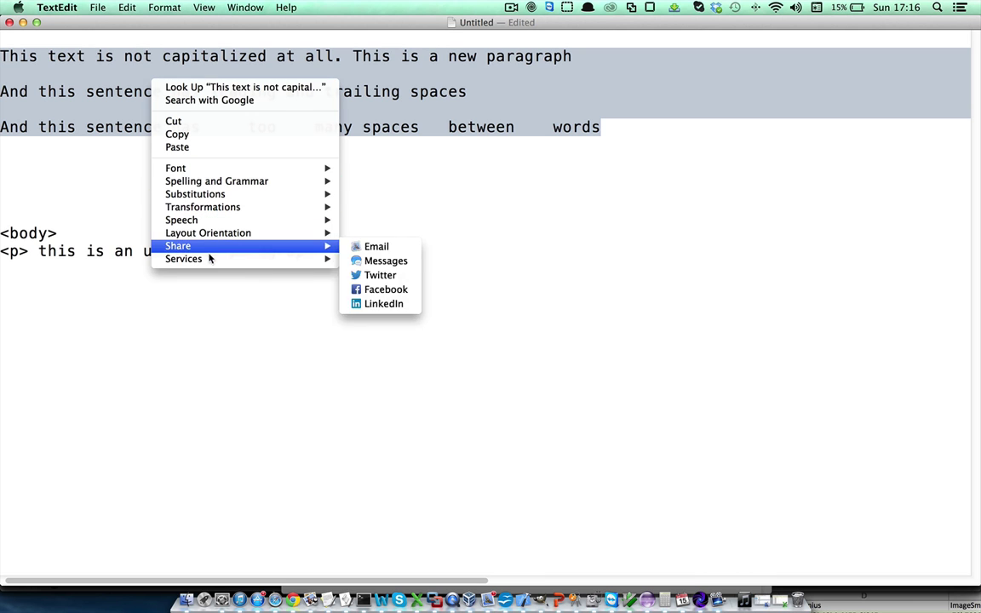
{"action": "mouse_move", "coordinate": [204, 259]}
{"action": "left_click", "coordinate": [378, 261]}
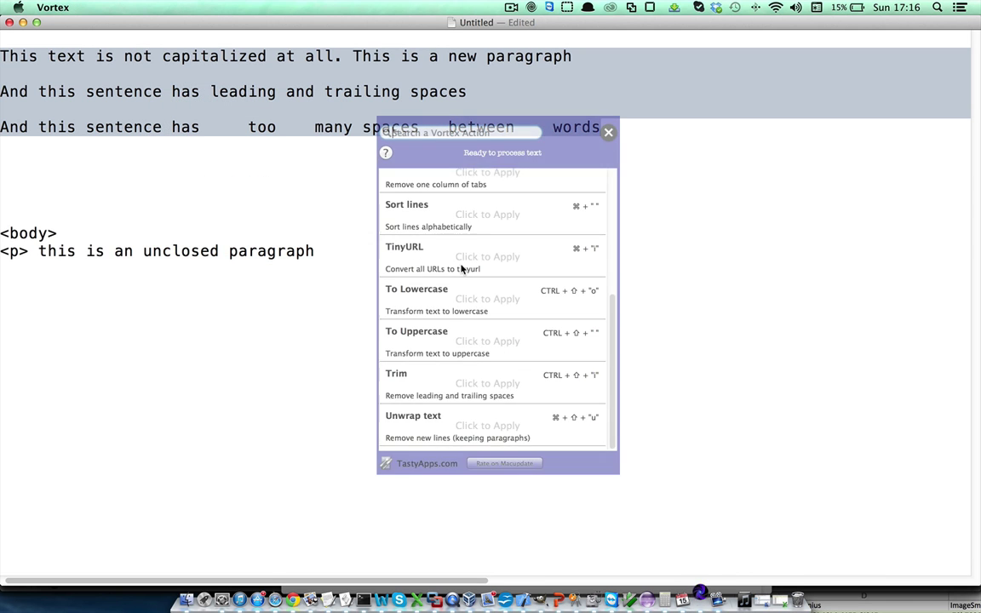
{"action": "scroll", "coordinate": [464, 269], "scroll_direction": "up", "scroll_amount": 5}
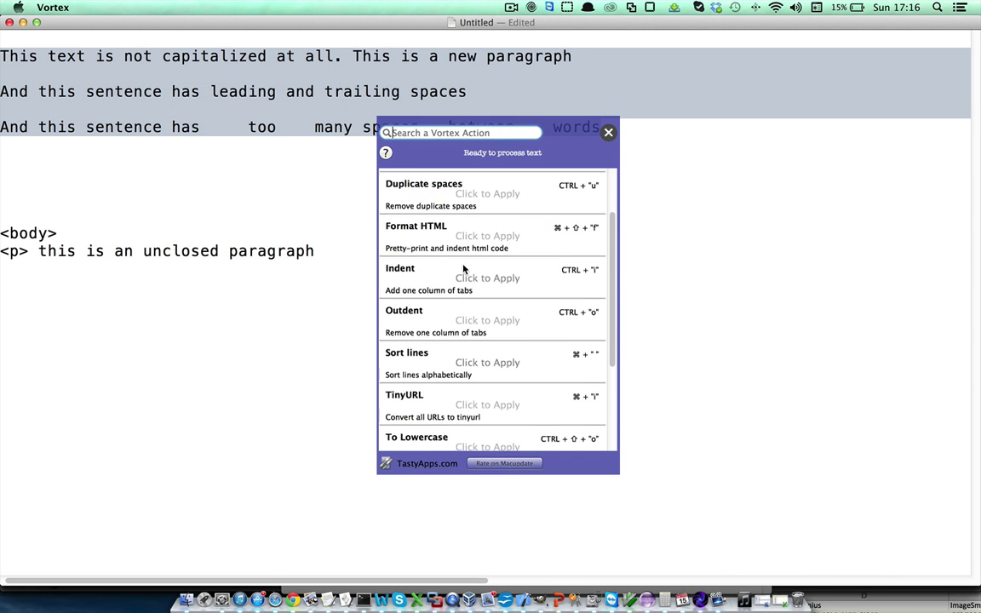
{"action": "left_click", "coordinate": [487, 235]}
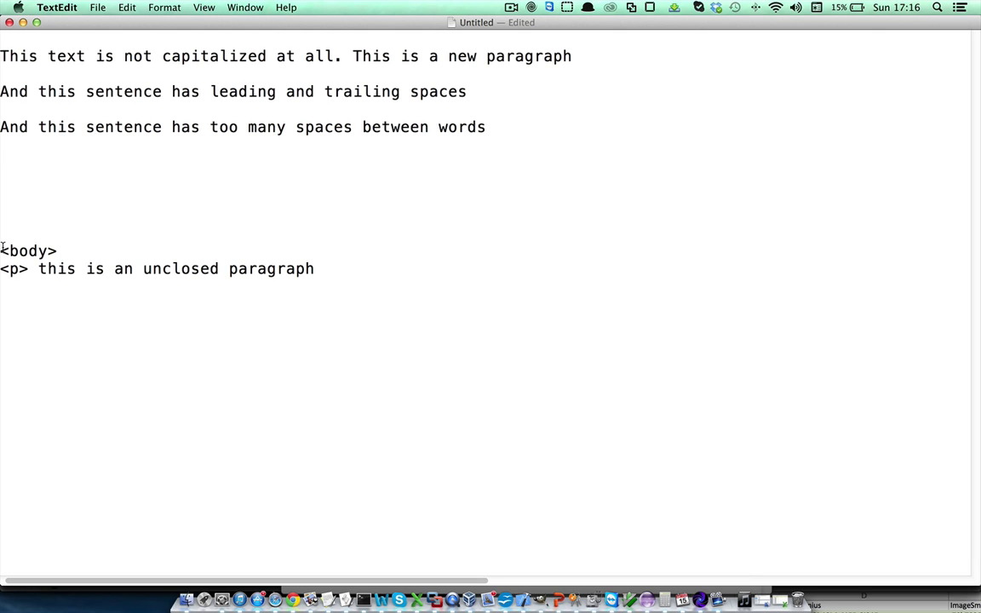
Step: Apply the Format HTML action of Vortex in-app edition to the two lines of body and paragraph markup
{"action": "left_click_drag", "start_coordinate": [3, 249], "coordinate": [320, 269]}
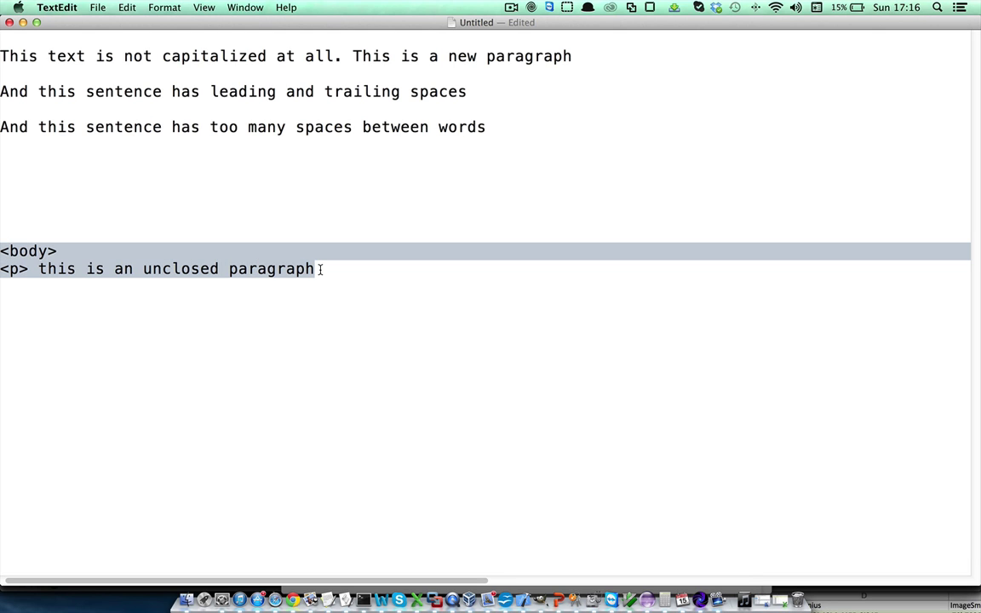
{"action": "left_click_drag", "start_coordinate": [32, 268], "coordinate": [1, 269]}
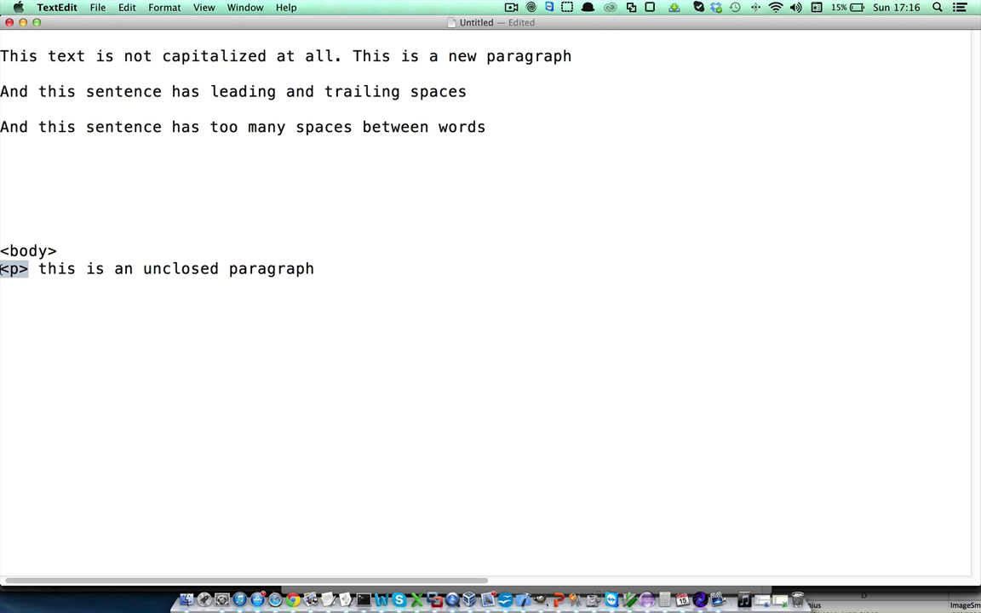
{"action": "left_click", "coordinate": [315, 269]}
{"action": "left_click_drag", "start_coordinate": [59, 250], "coordinate": [1, 250]}
{"action": "left_click", "coordinate": [256, 255]}
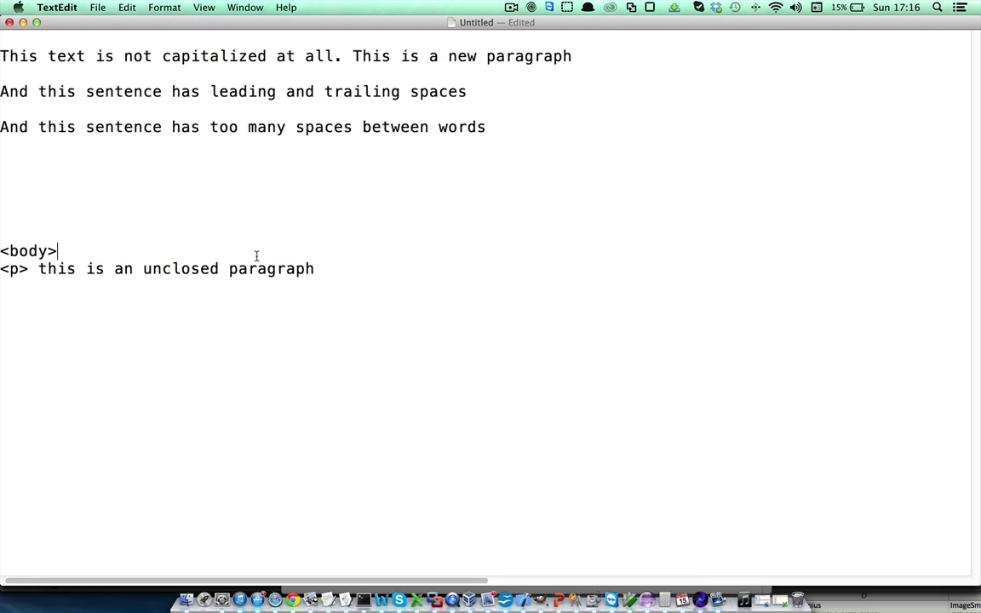
{"action": "left_click_drag", "start_coordinate": [322, 266], "coordinate": [2, 247]}
{"action": "right_click", "coordinate": [21, 248]}
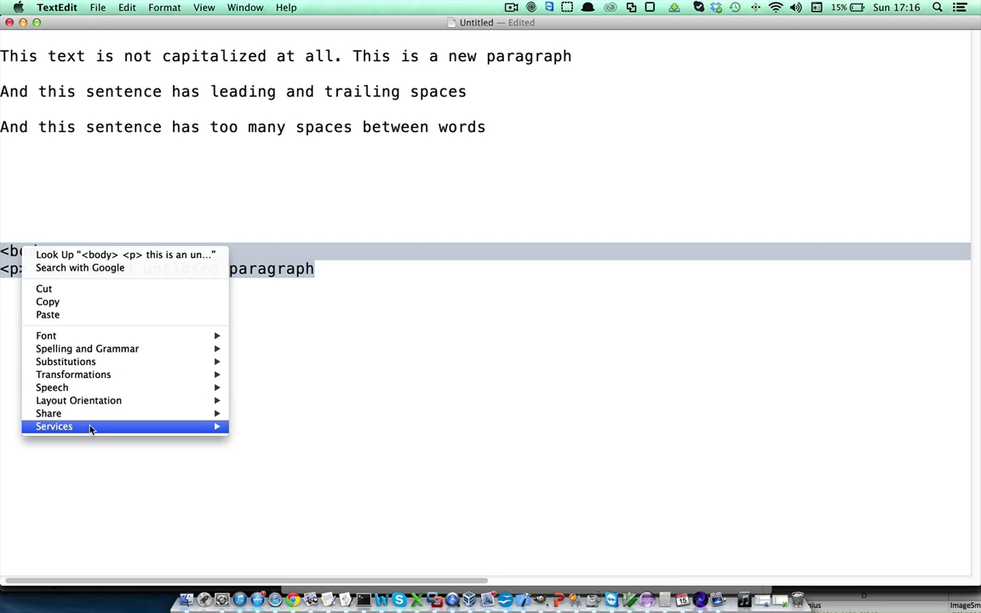
{"action": "mouse_move", "coordinate": [146, 428]}
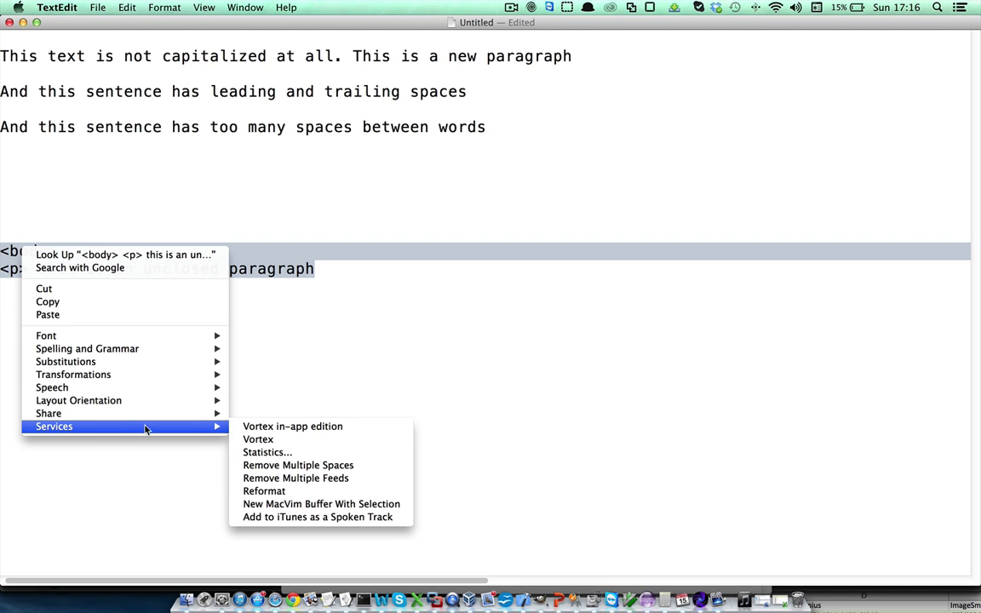
{"action": "left_click", "coordinate": [254, 426]}
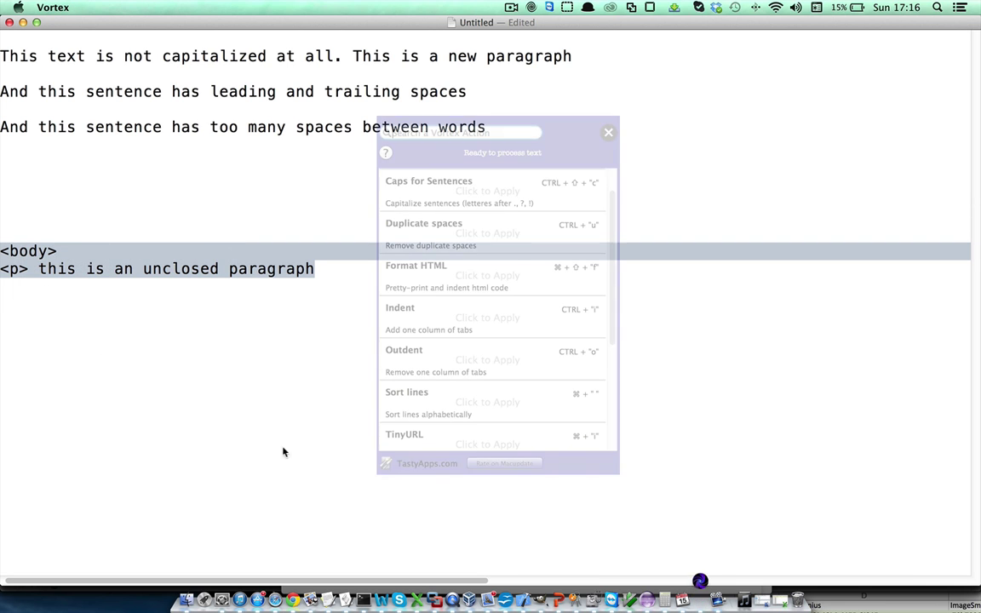
{"action": "left_click", "coordinate": [498, 278]}
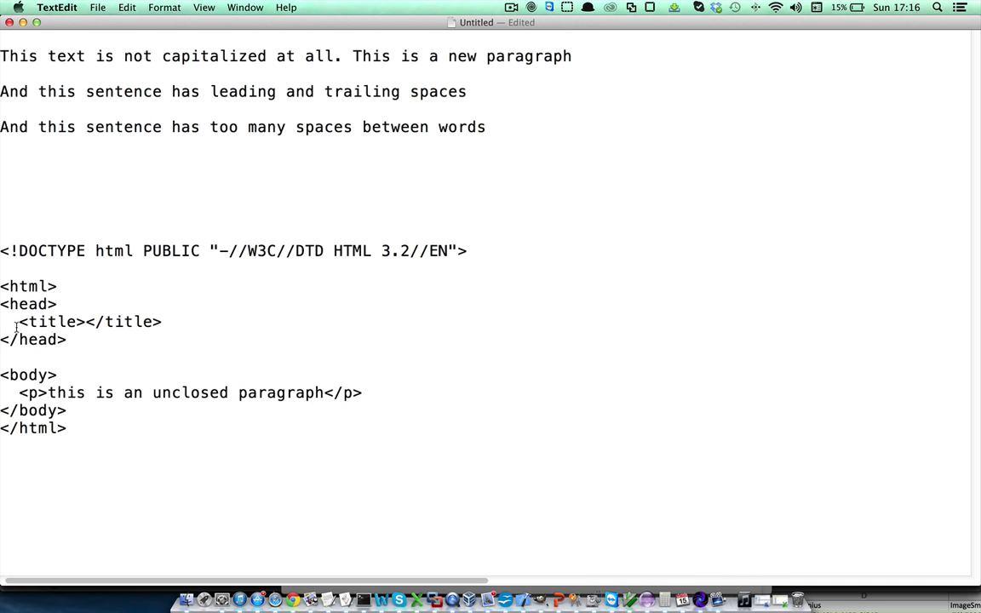
Step: Examine the formatted HTML for its indentation, closing tags, head section and DOCTYPE line
{"action": "left_click_drag", "start_coordinate": [1, 322], "coordinate": [28, 323]}
{"action": "left_click_drag", "start_coordinate": [5, 393], "coordinate": [24, 394]}
{"action": "left_click_drag", "start_coordinate": [362, 394], "coordinate": [325, 395]}
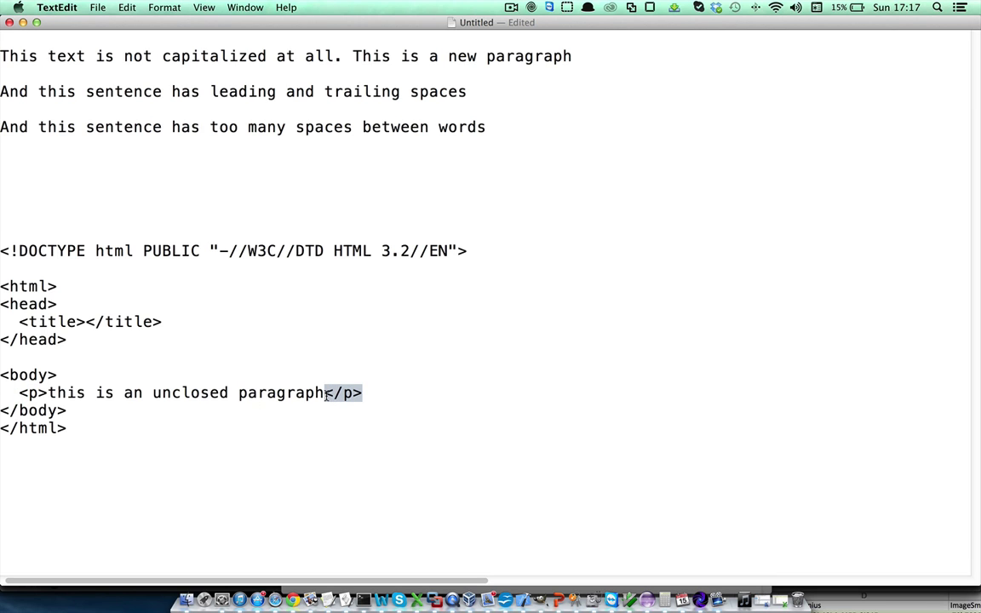
{"action": "triple_click", "coordinate": [30, 411]}
{"action": "left_click_drag", "start_coordinate": [75, 341], "coordinate": [3, 307]}
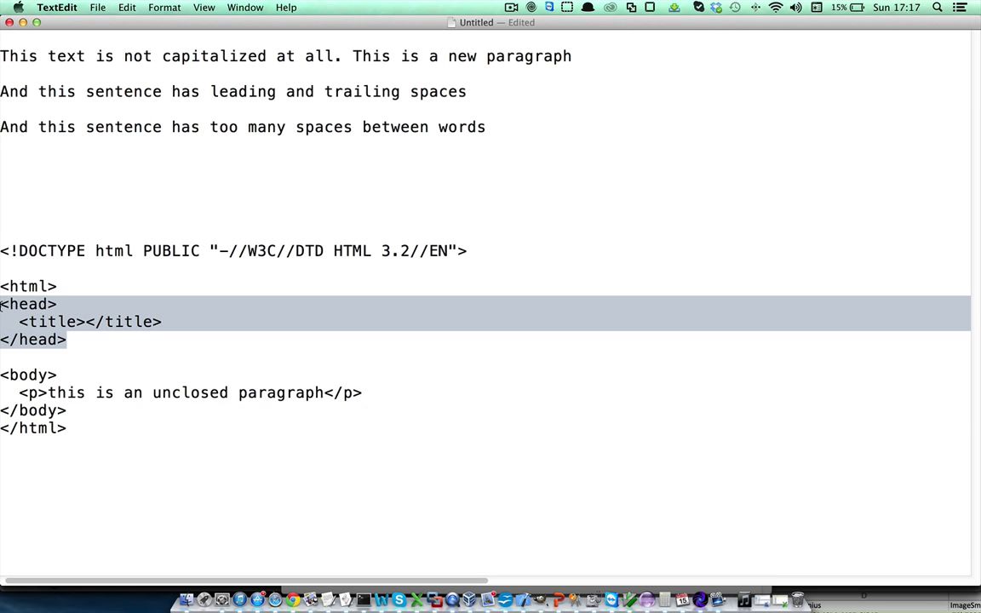
{"action": "triple_click", "coordinate": [86, 251]}
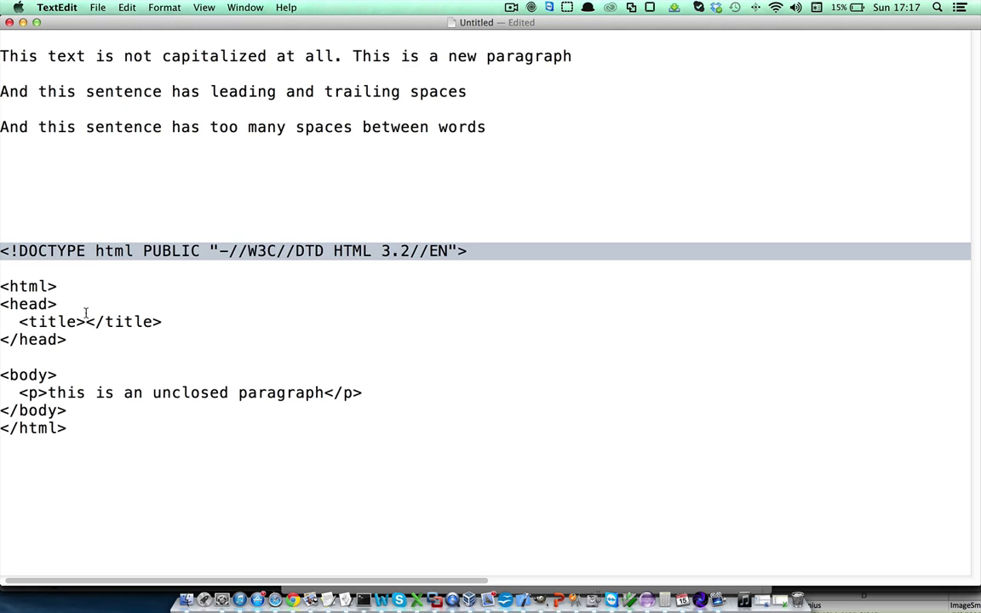
{"action": "left_click", "coordinate": [123, 211]}
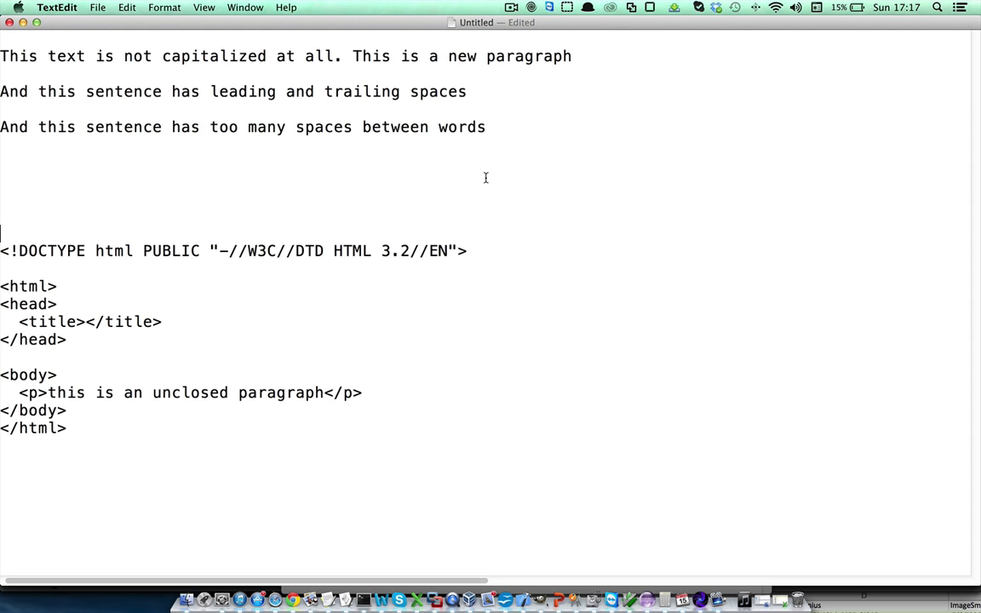
Step: Process the three sample sentences with the Caps for Sentences action of the Vortex service instead of the in-app edition
{"action": "left_click_drag", "start_coordinate": [497, 129], "coordinate": [1, 68]}
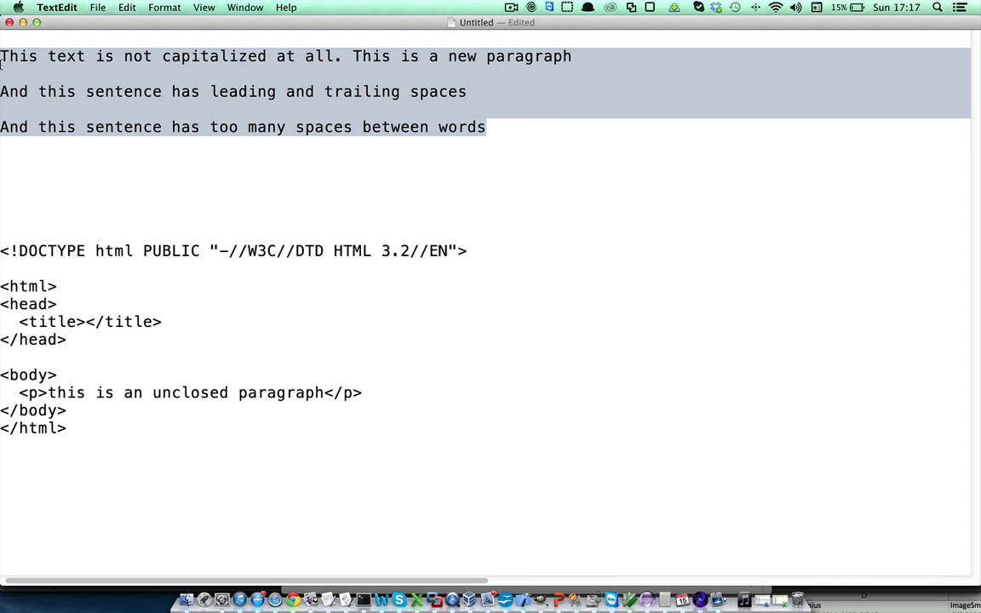
{"action": "right_click", "coordinate": [44, 68]}
{"action": "mouse_move", "coordinate": [128, 246]}
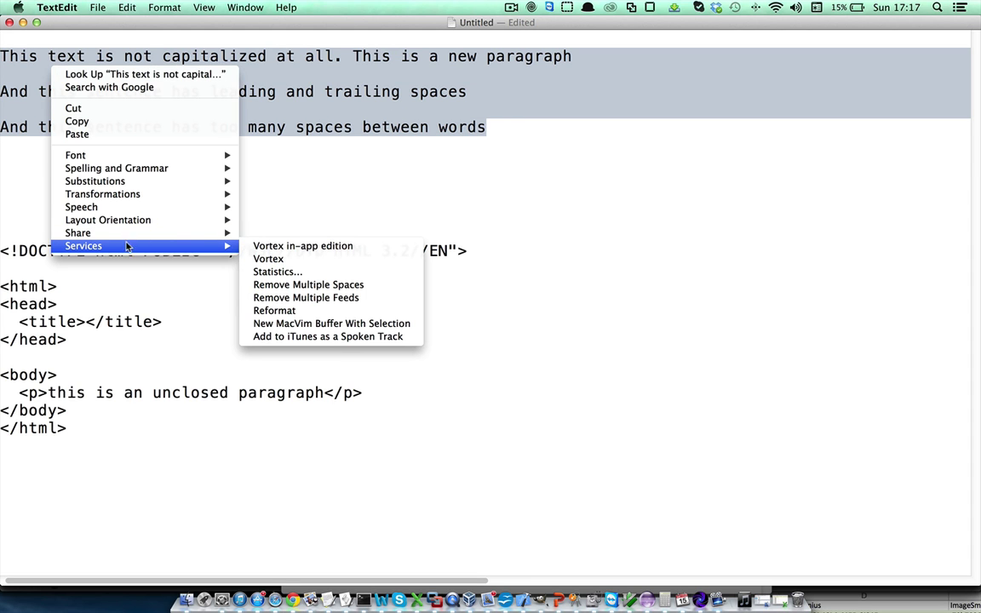
{"action": "left_click", "coordinate": [267, 259]}
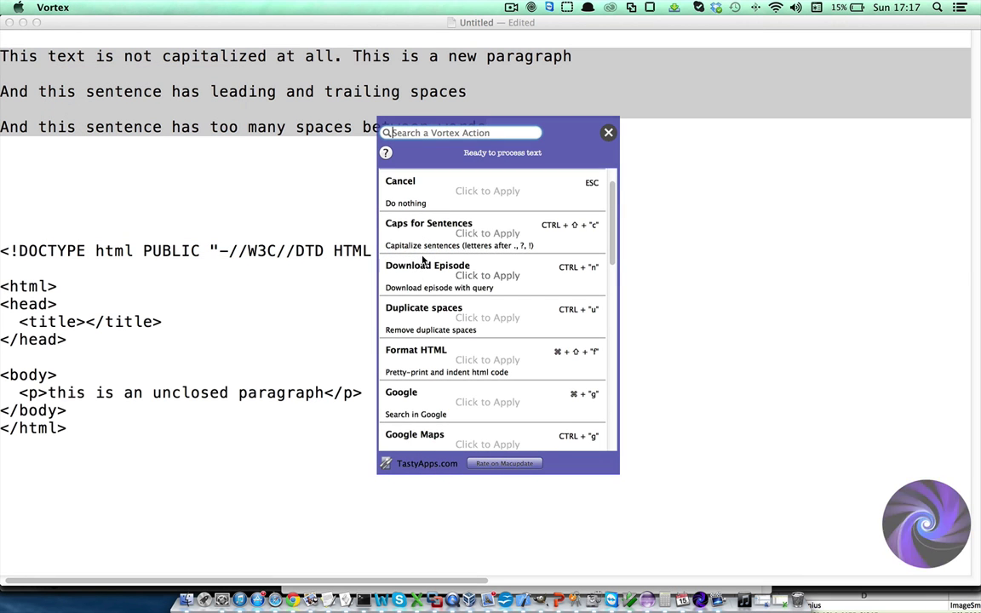
{"action": "scroll", "coordinate": [423, 262], "scroll_direction": "down", "scroll_amount": 2}
{"action": "scroll", "coordinate": [431, 247], "scroll_direction": "up", "scroll_amount": 3}
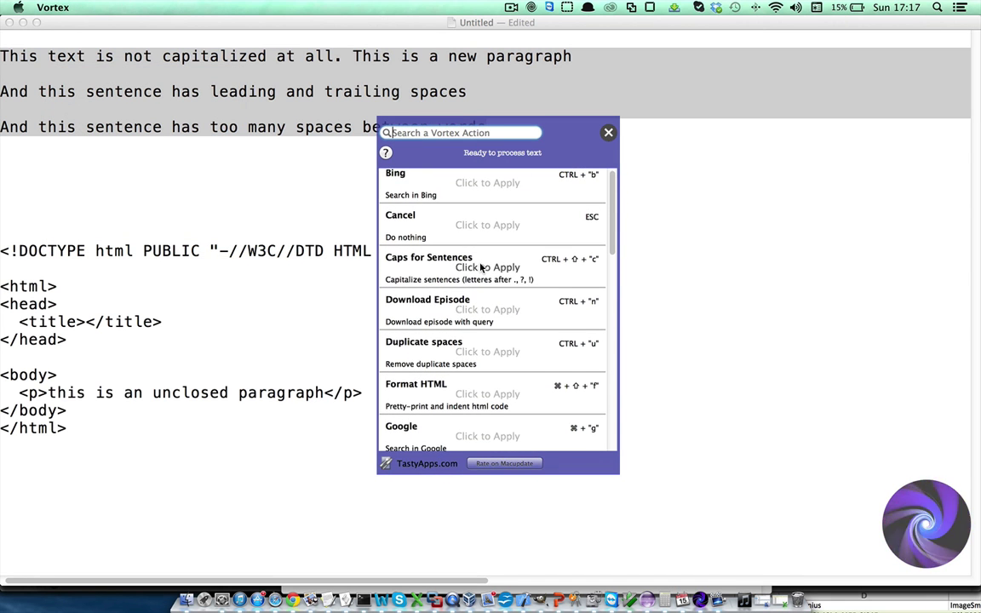
{"action": "left_click", "coordinate": [481, 267]}
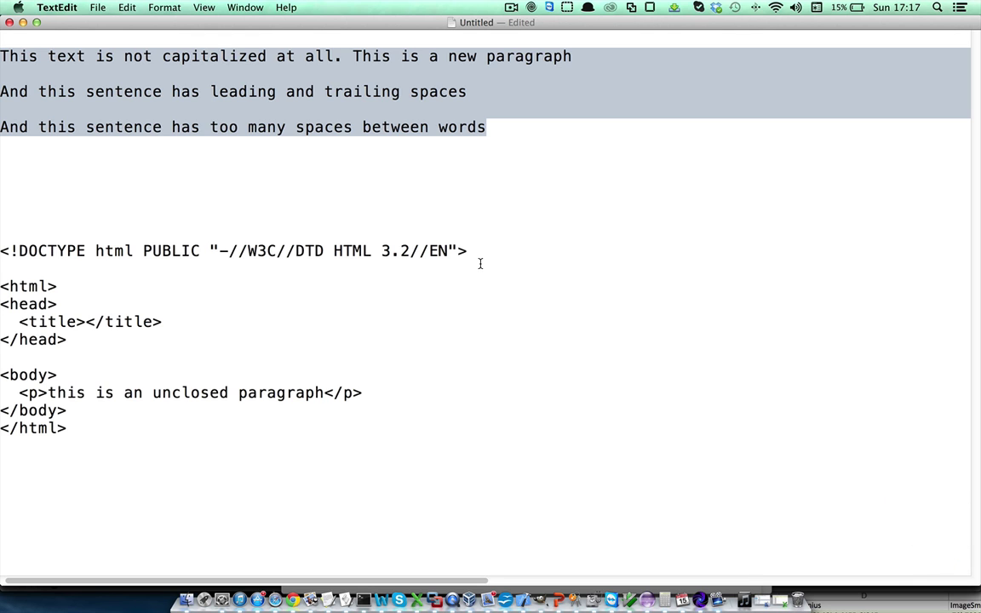
Step: Run the standard Vortex service's Caps for Sentences action once more on the selected sentences
{"action": "right_click", "coordinate": [357, 102]}
{"action": "mouse_move", "coordinate": [525, 283]}
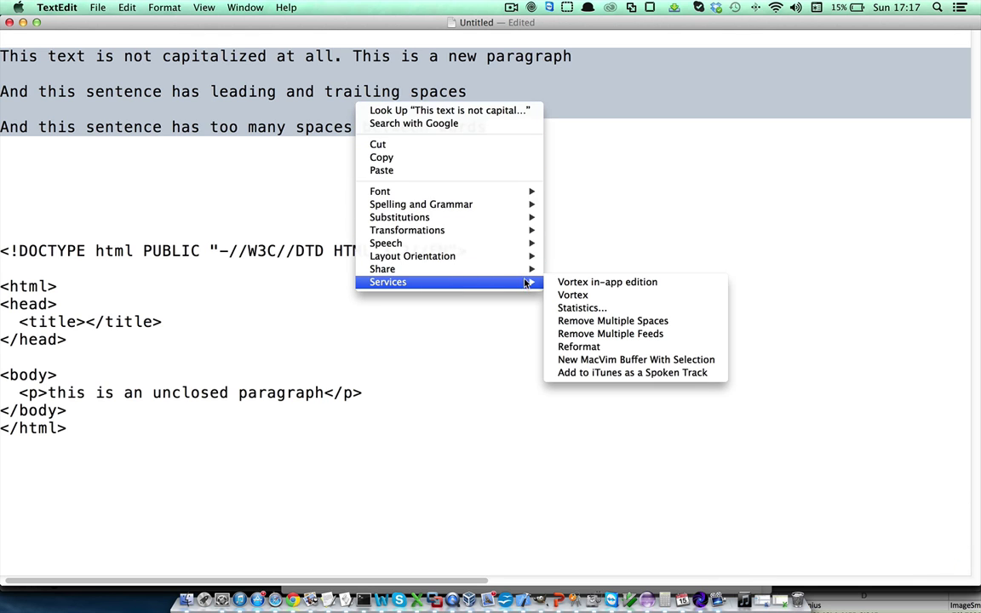
{"action": "left_click", "coordinate": [575, 294]}
{"action": "left_click", "coordinate": [451, 264]}
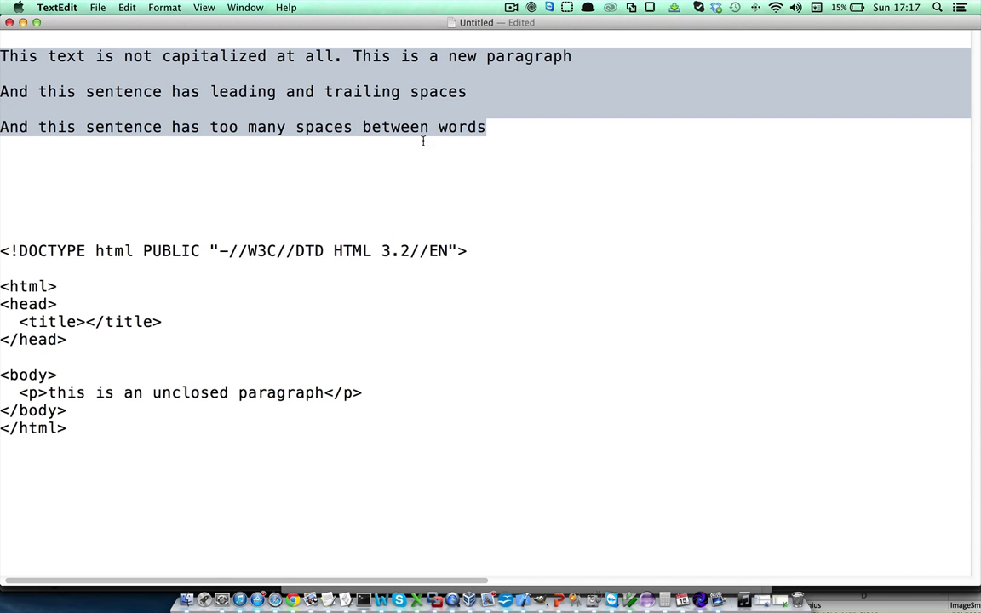
Step: Paste the processed text on the line below the three sentences and undo the paste
{"action": "left_click", "coordinate": [155, 141]}
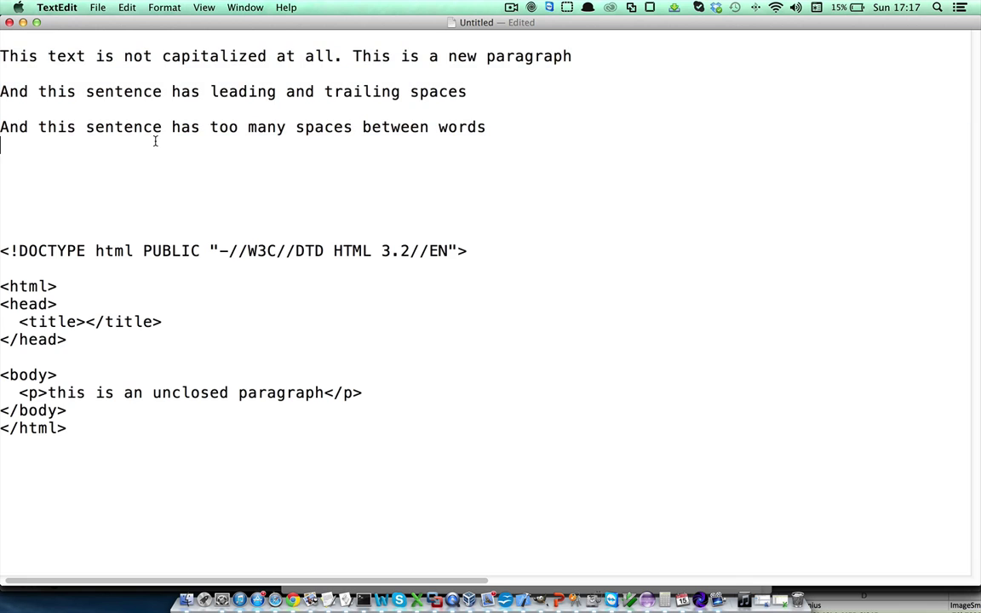
{"action": "key", "text": "super+v"}
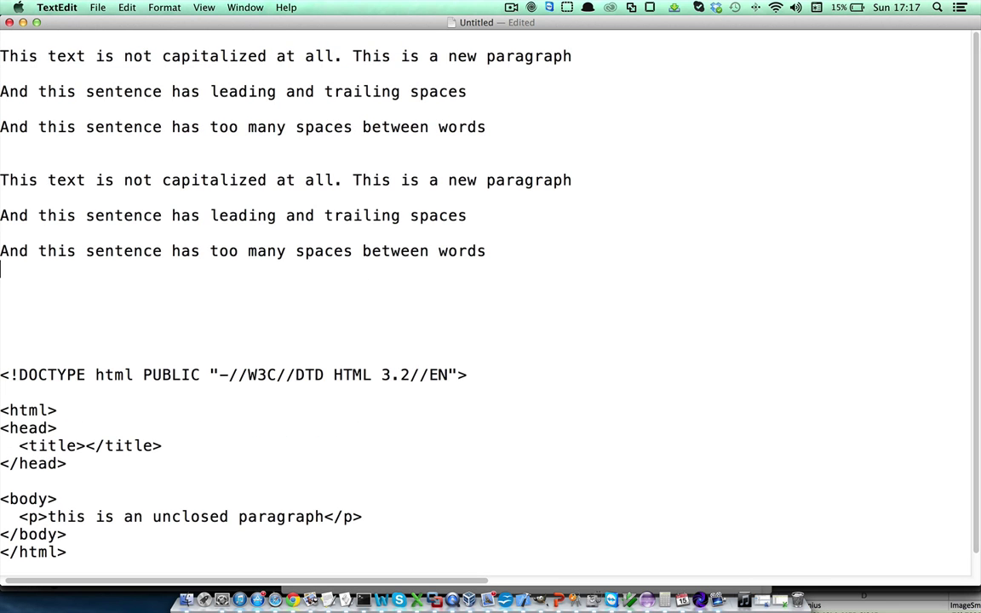
{"action": "key", "text": "super+z"}
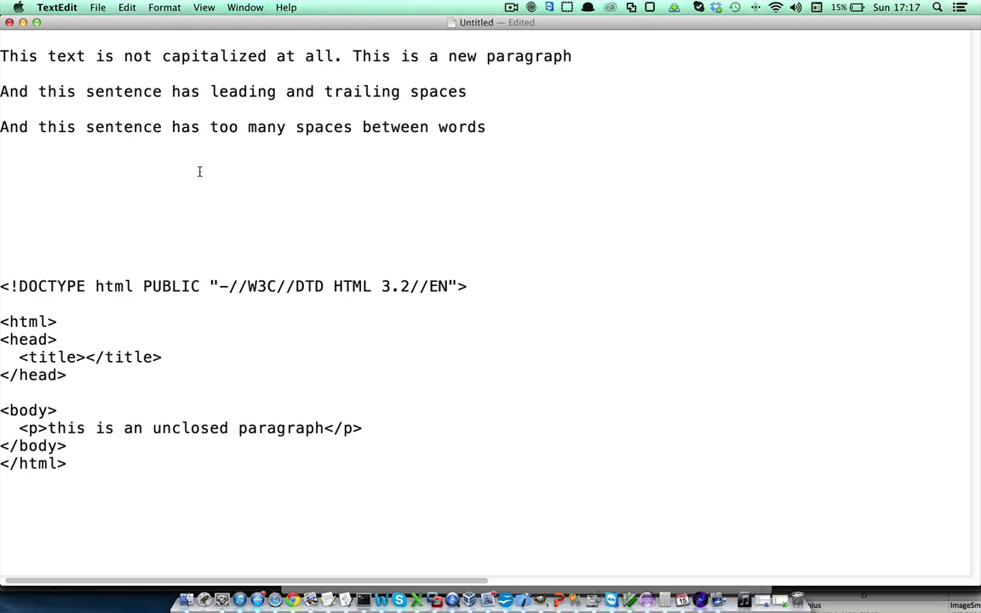